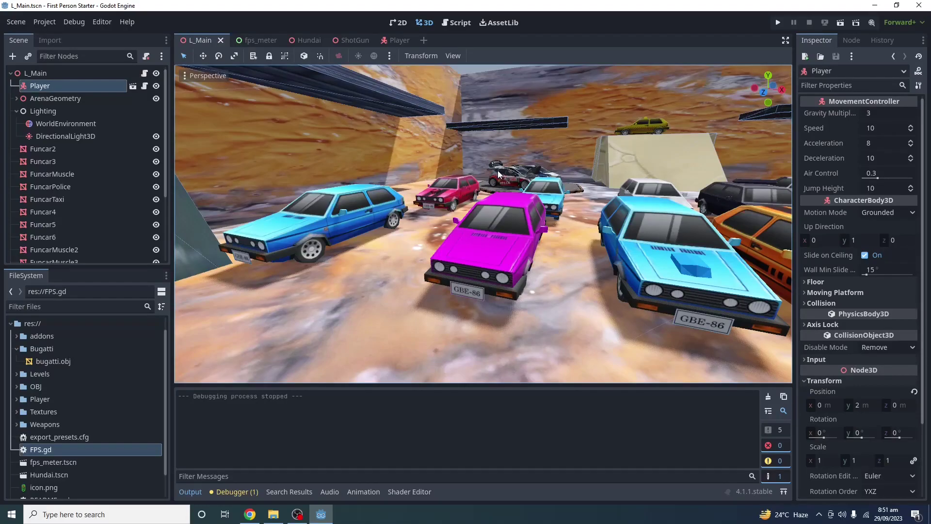
# Open the project's rendering method choices to view the available renderers.
pyautogui.moveTo(529, 202)
pyautogui.mouseDown(button='right')
pyautogui.moveTo(757, 209)
pyautogui.moveTo(529, 202)
pyautogui.mouseUp(button='right')
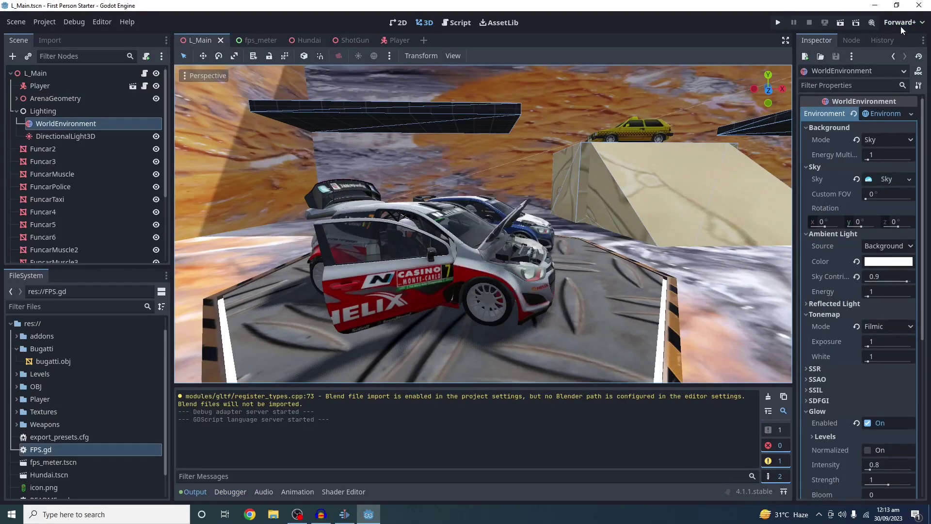
pyautogui.click(900, 27)
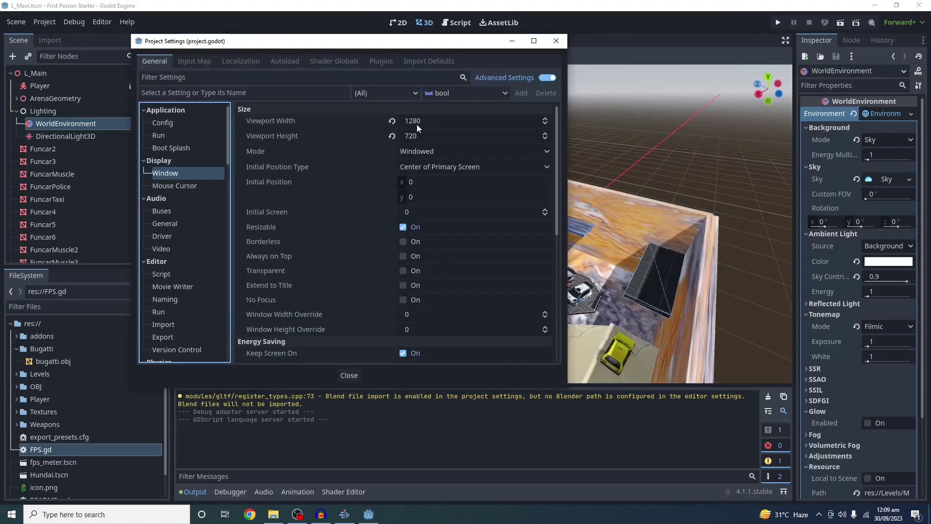
# Review the project's display window settings down to the V-Sync Mode options.
pyautogui.scroll(-5, 443, 153)
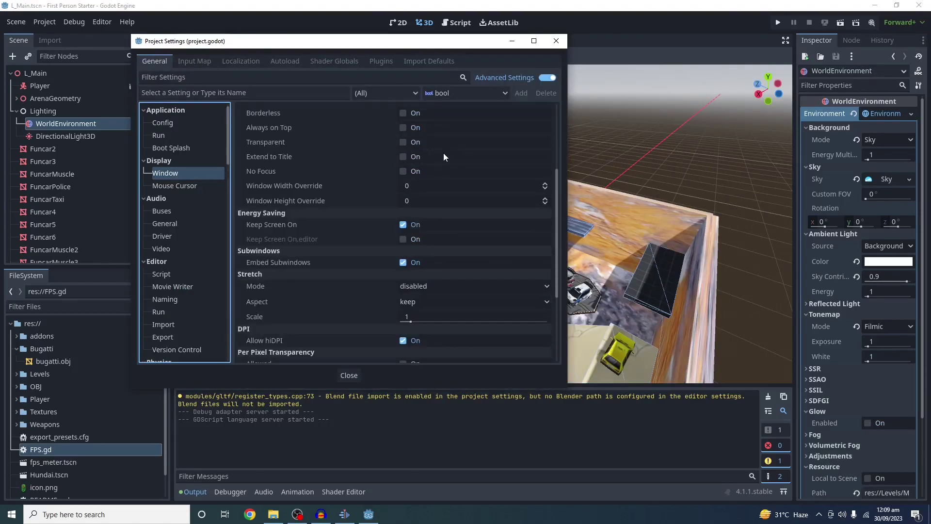
pyautogui.scroll(-3, 430, 240)
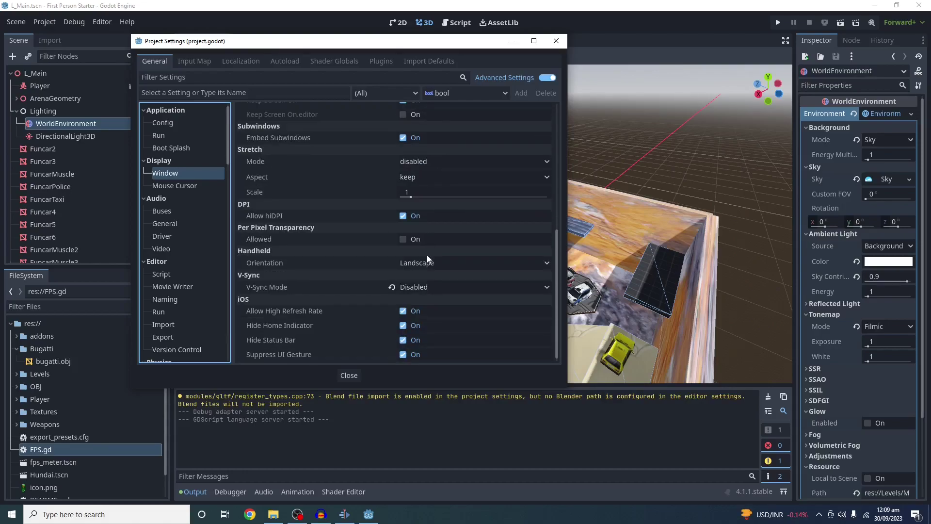
pyautogui.click(436, 289)
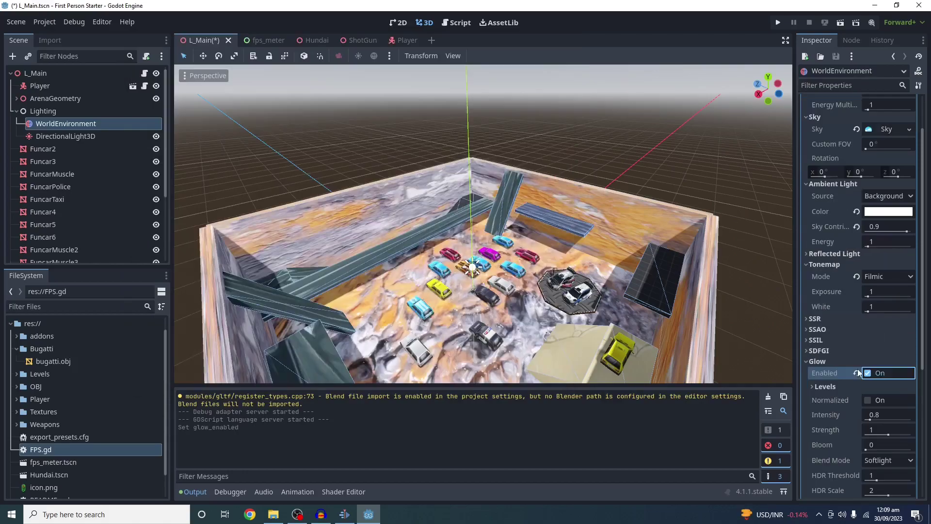
# Examine the Glow properties of the WorldEnvironment's environment.
pyautogui.scroll(-3, 839, 369)
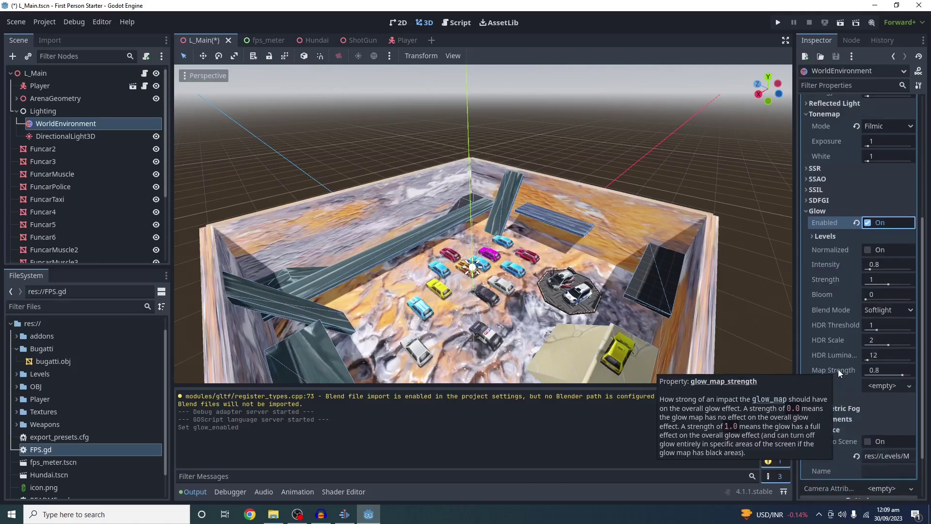
pyautogui.scroll(3, 839, 367)
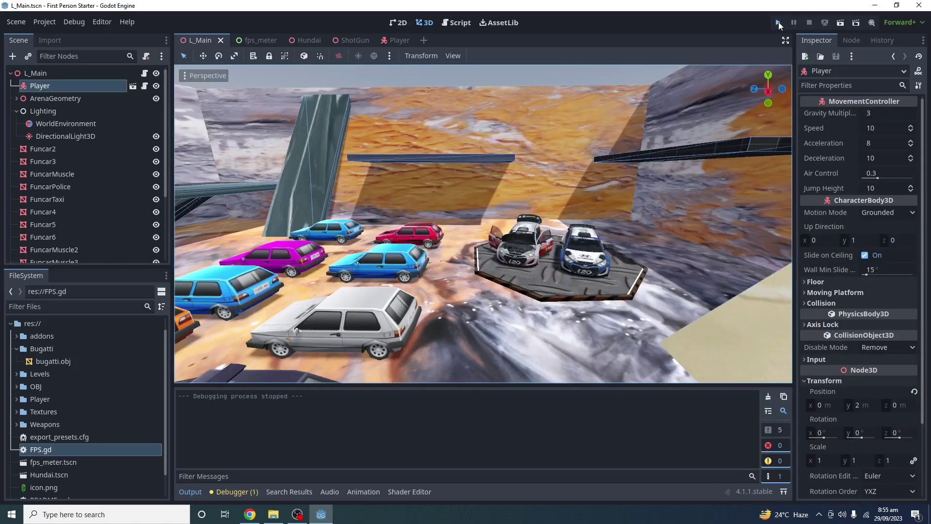
# Run the project with the Forward+ renderer and walk around the arena while watching the FPS counter.
pyautogui.click(778, 22)
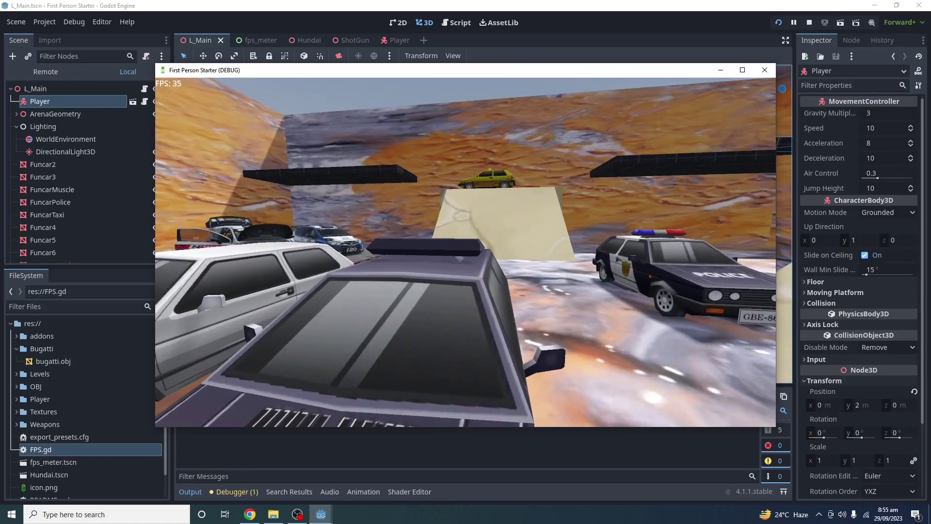
pyautogui.press('w')
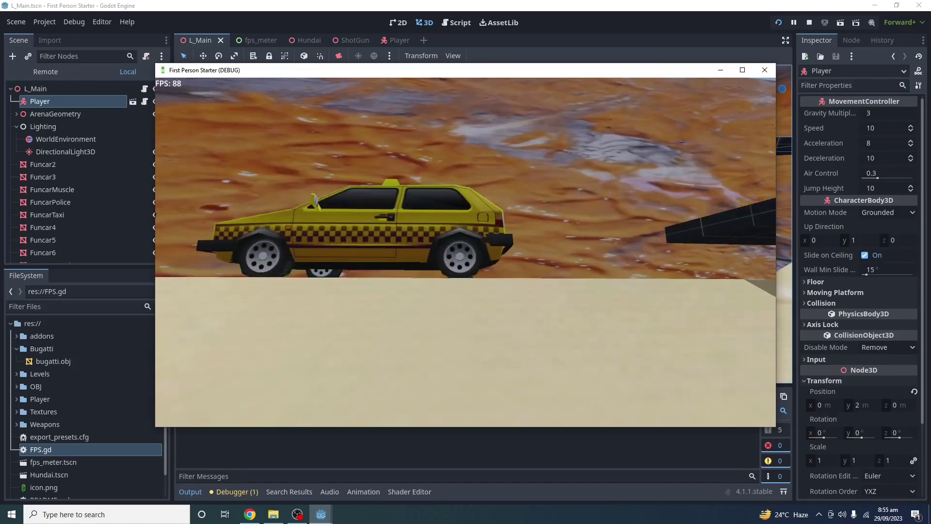
pyautogui.press('d')
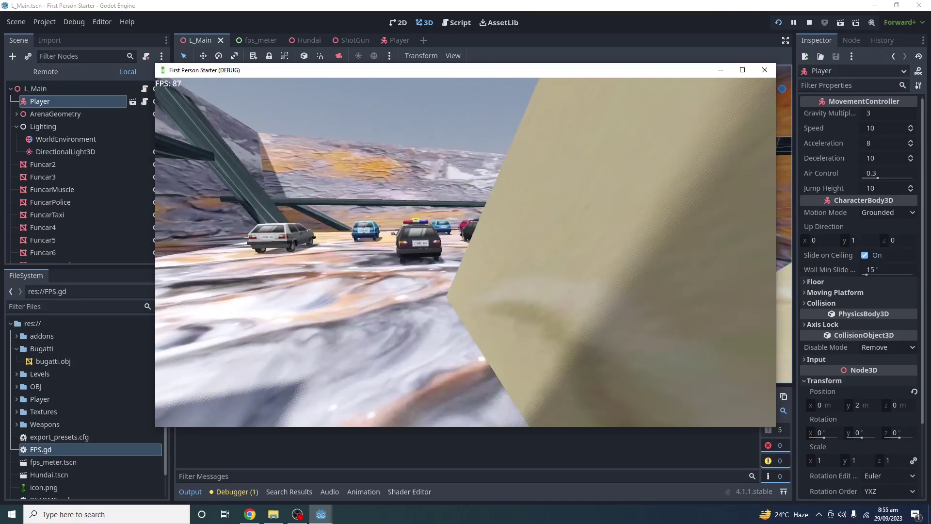
pyautogui.press('w')
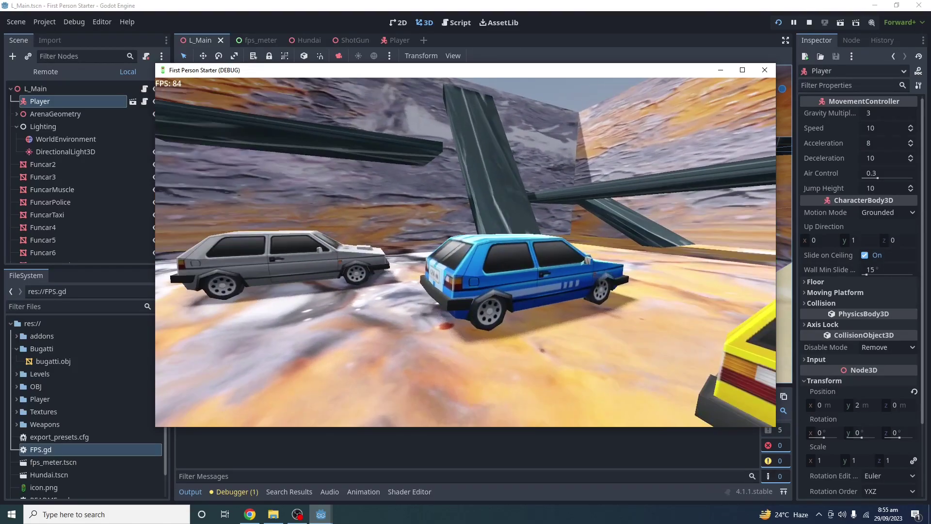
pyautogui.press('w')
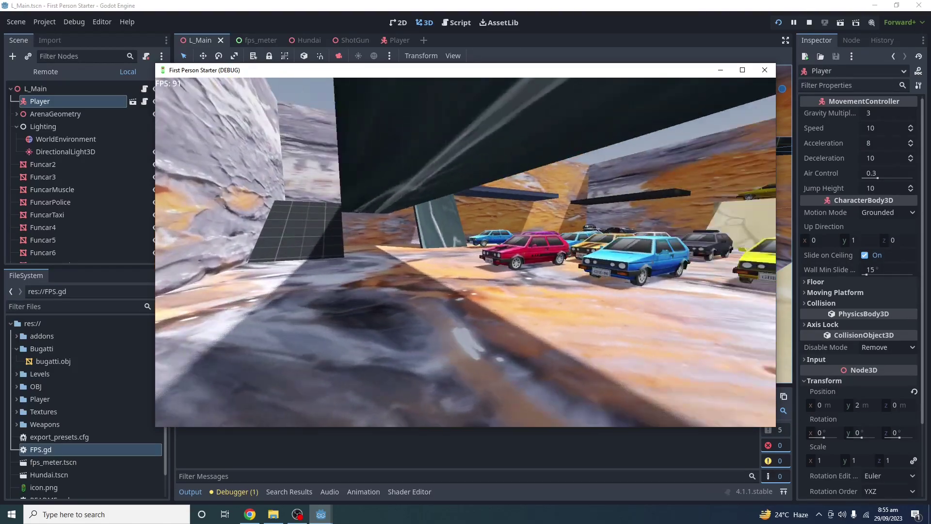
pyautogui.press('w')
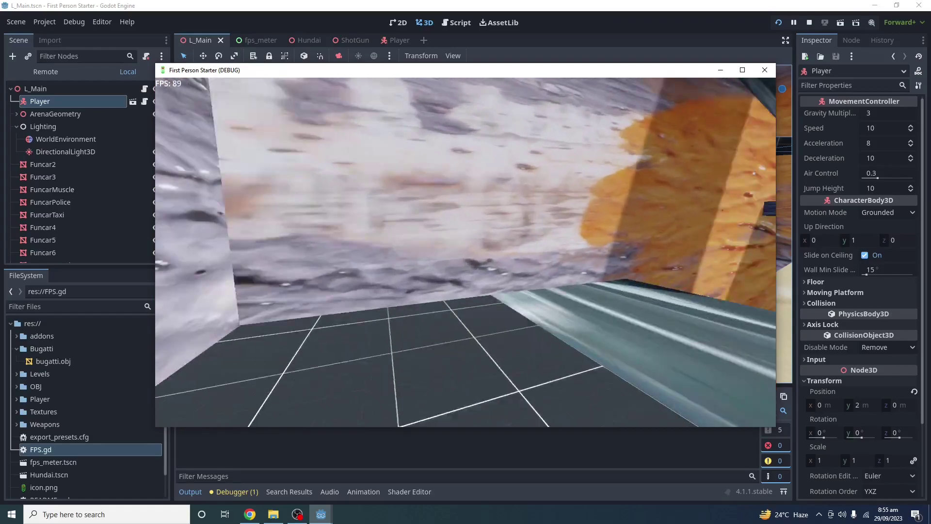
pyautogui.press('w')
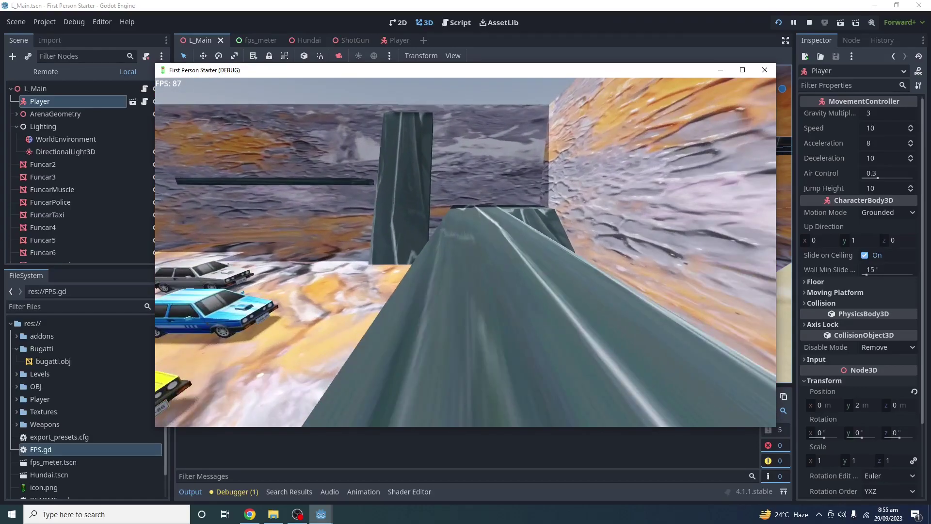
pyautogui.press('w')
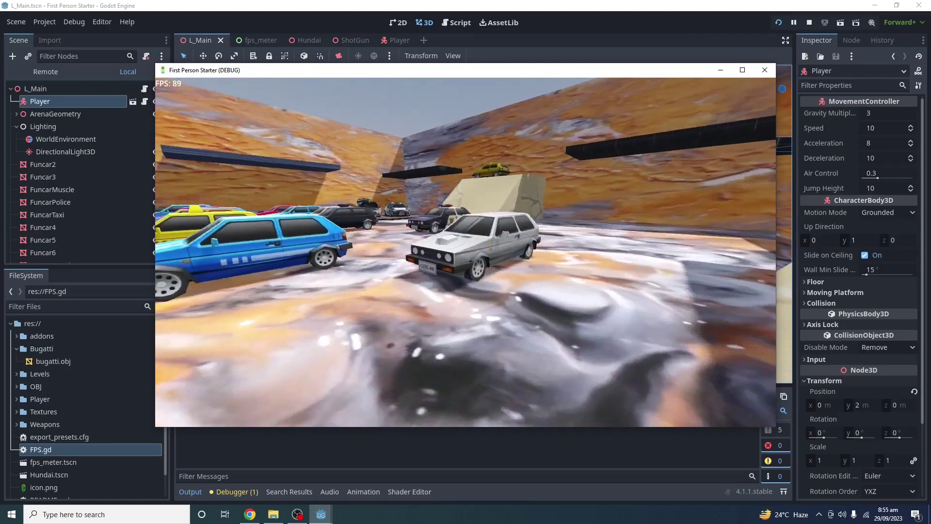
pyautogui.press('w')
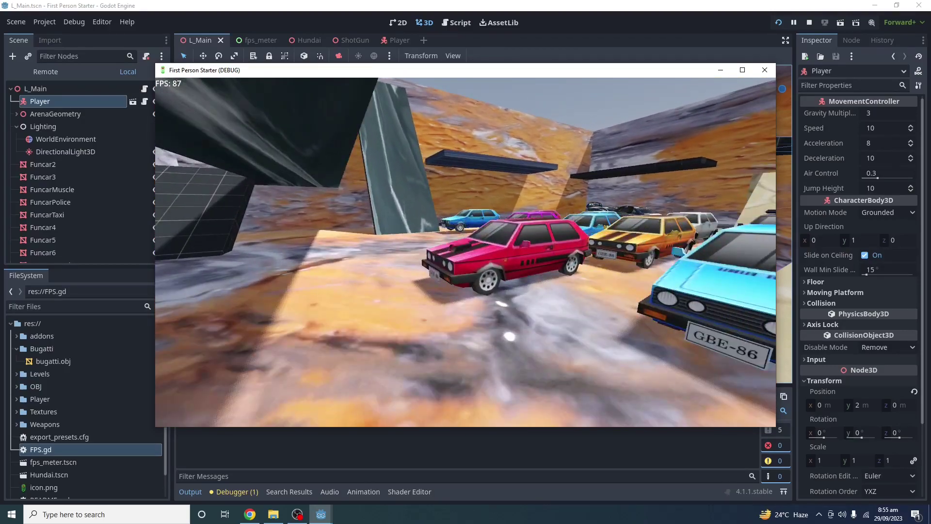
pyautogui.press('w')
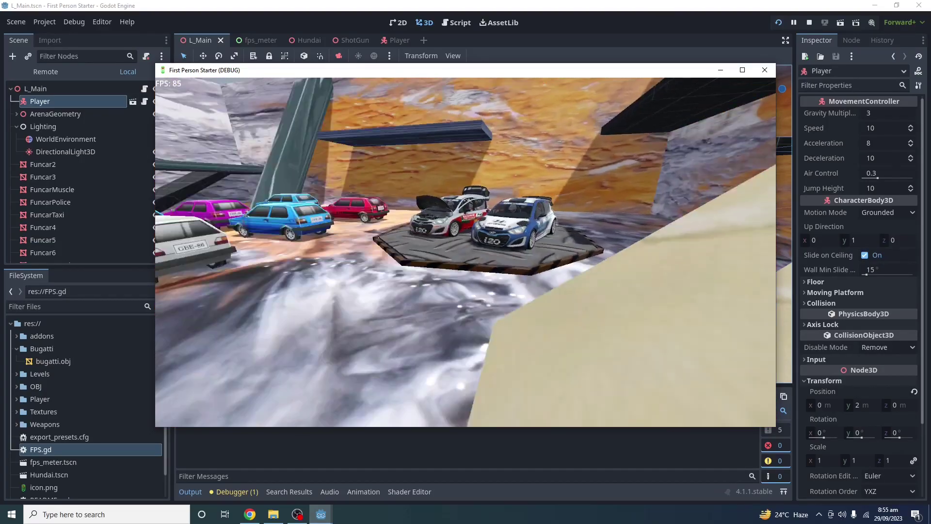
# Walk up to the two Hyundai rally cars, check the frame rate around them, and quit the running game.
pyautogui.press('w')
pyautogui.press('w')
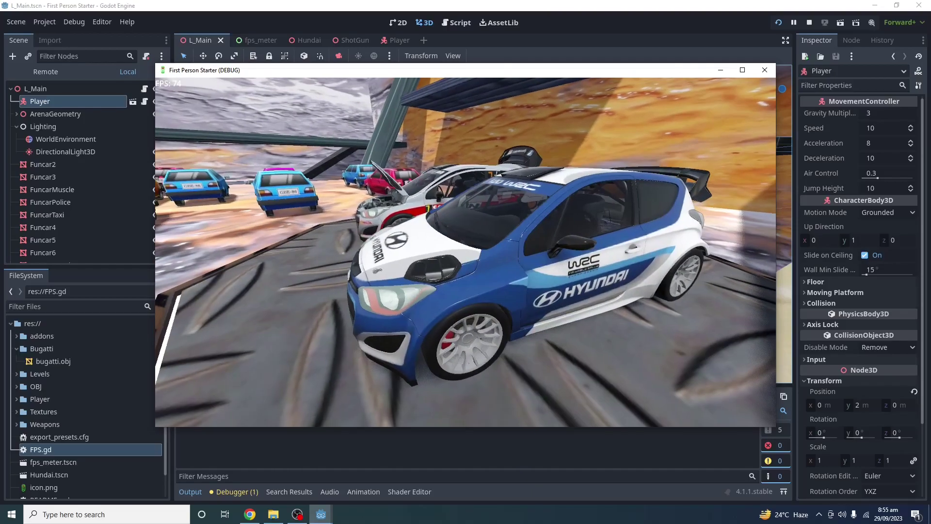
pyautogui.press('s')
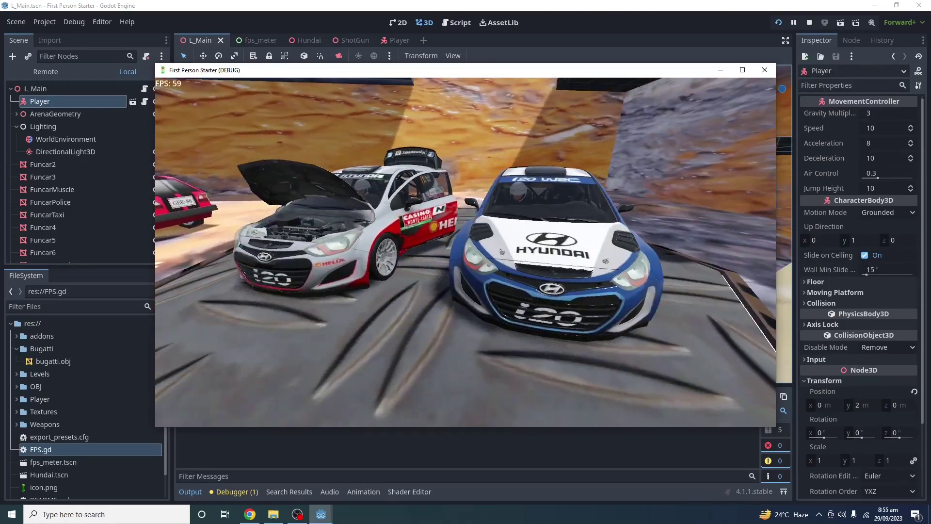
pyautogui.press('w')
pyautogui.press('a')
pyautogui.press('a')
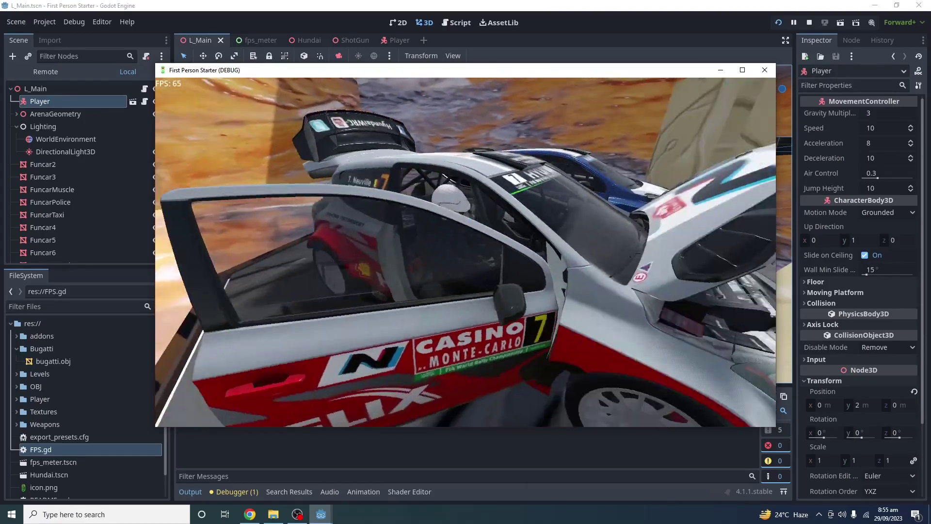
pyautogui.press('w')
pyautogui.press('d')
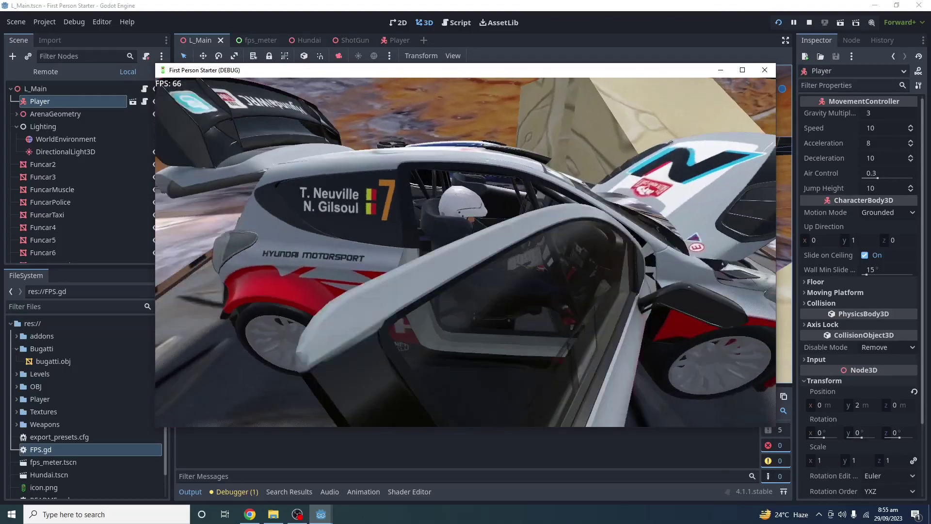
pyautogui.press('w')
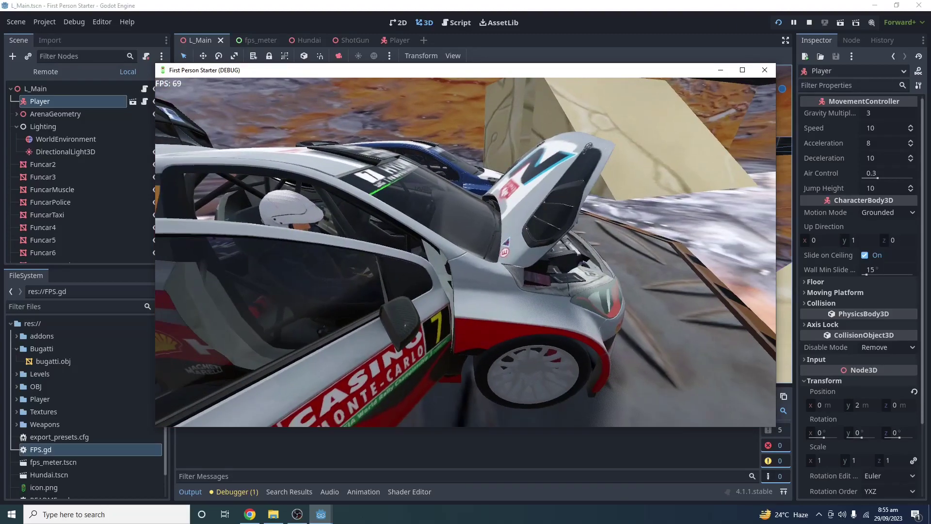
pyautogui.press('Escape')
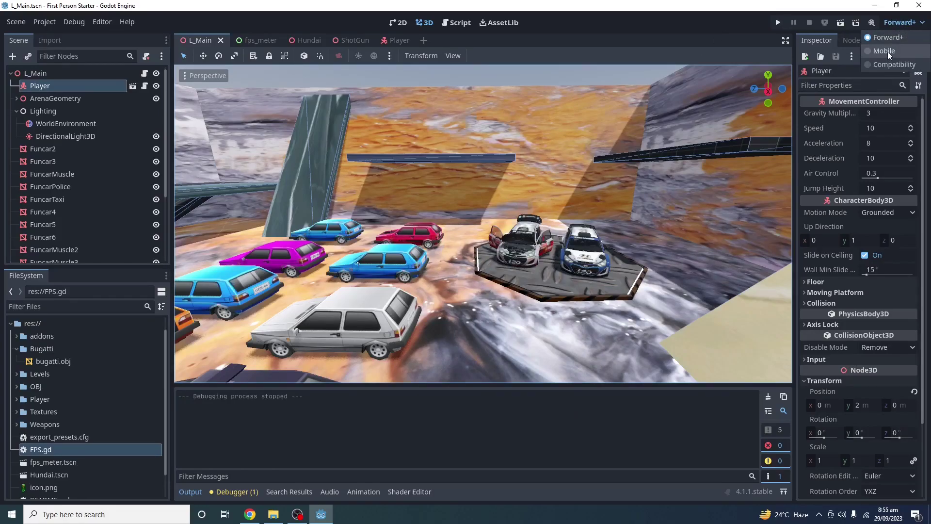
# Switch the project's rendering method to Mobile and restart the editor.
pyautogui.click(882, 52)
pyautogui.click(417, 277)
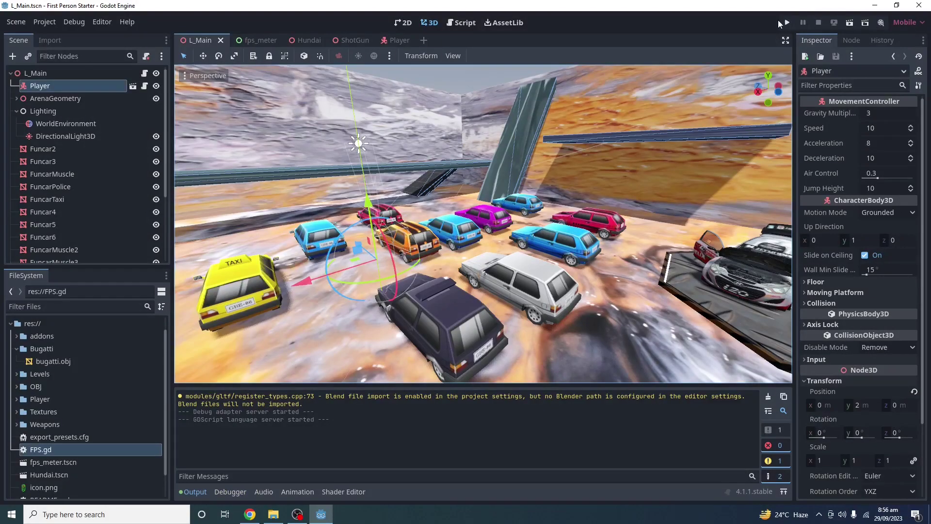
# Run the project with the Mobile renderer and explore the arena and ramps while watching the FPS counter.
pyautogui.click(780, 23)
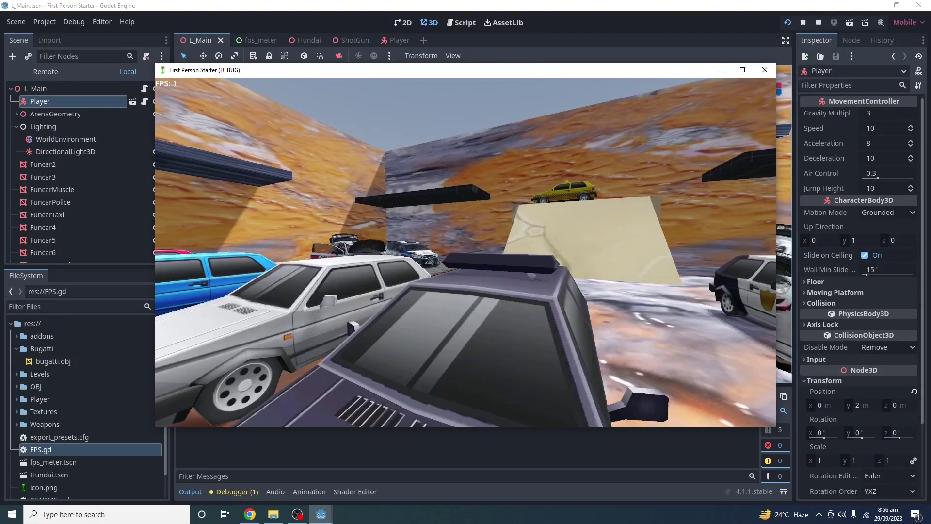
pyautogui.press('w')
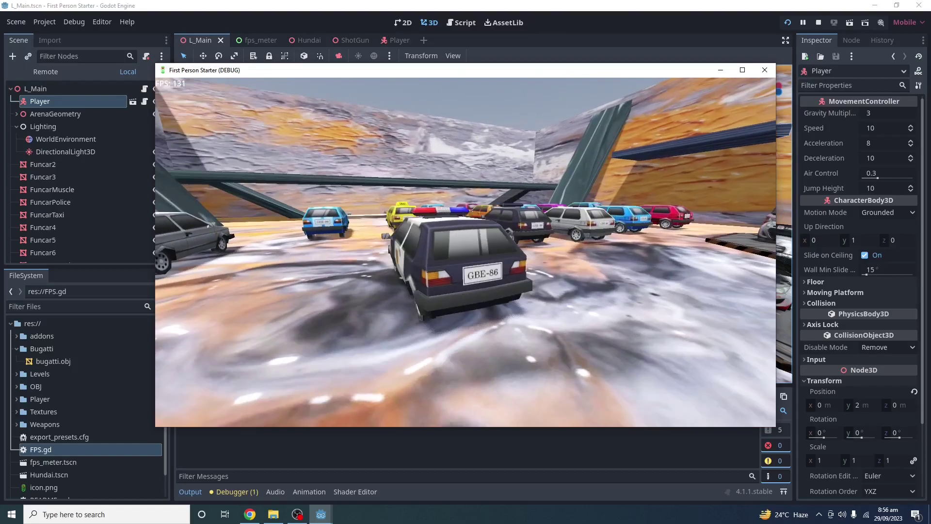
pyautogui.press('w')
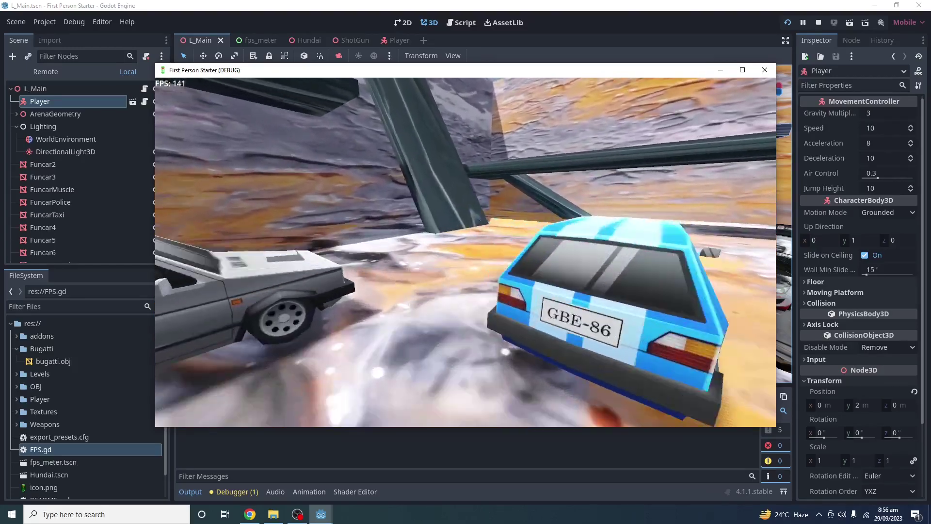
pyautogui.press('w')
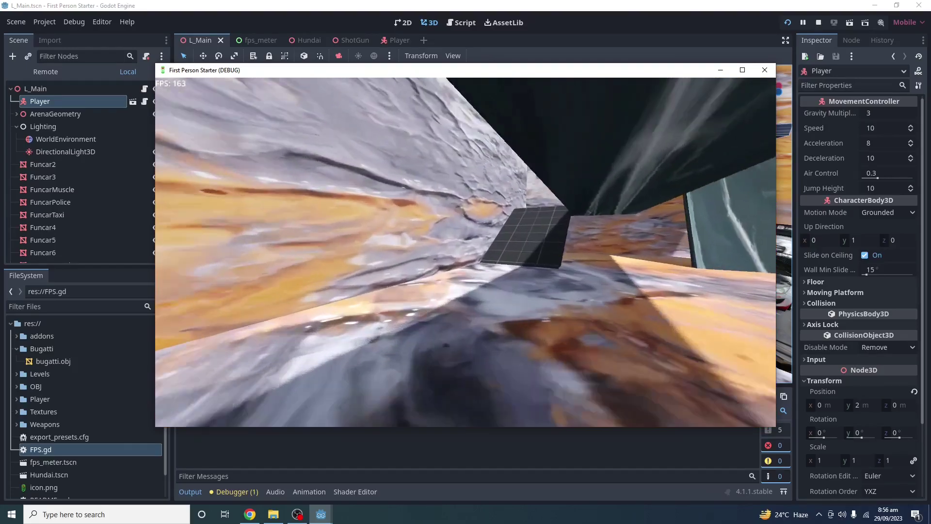
pyautogui.press('w')
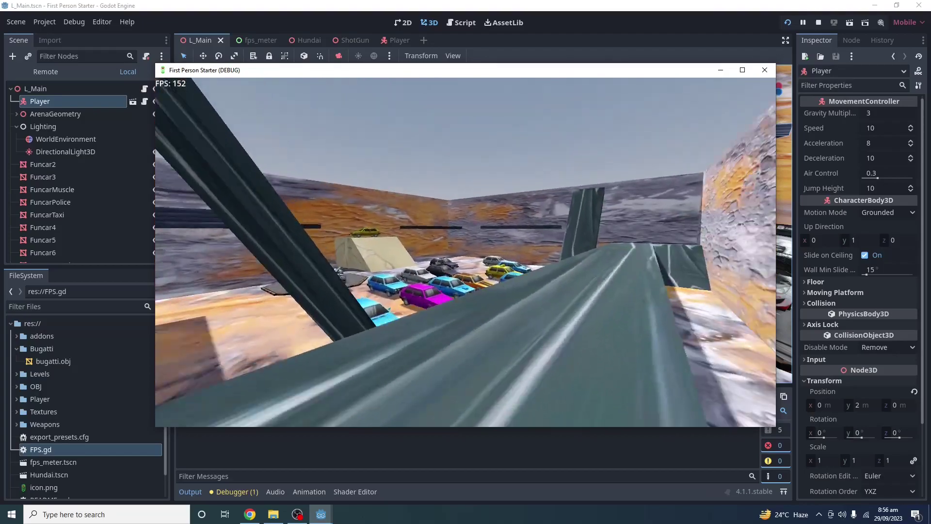
pyautogui.press('w')
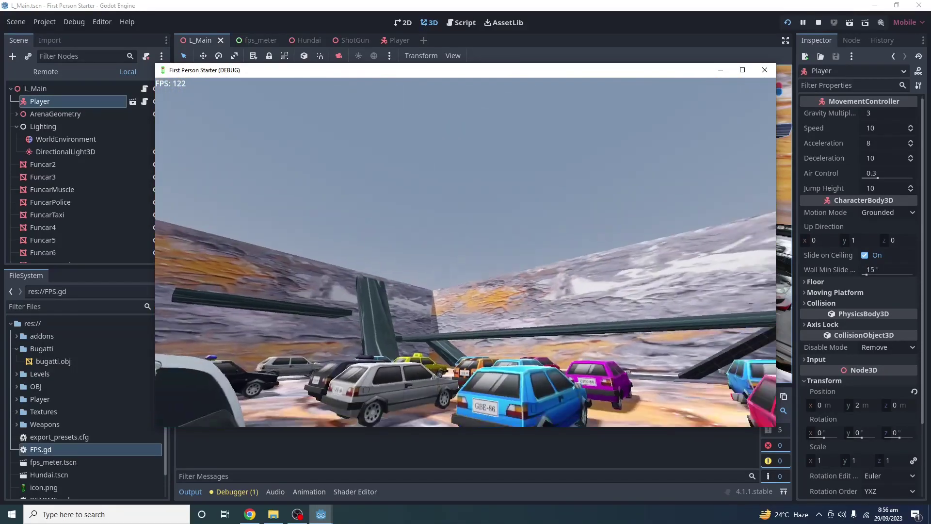
pyautogui.press('w')
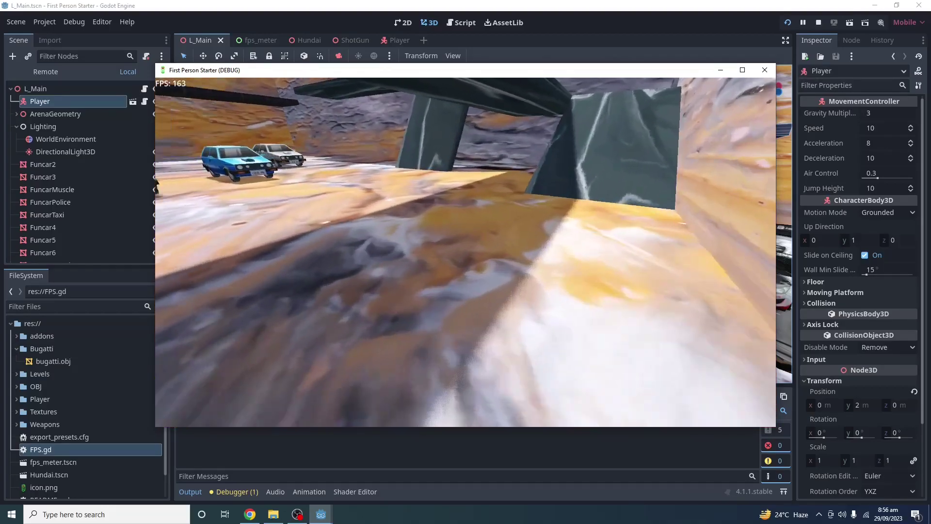
pyautogui.press('w')
pyautogui.press('space')
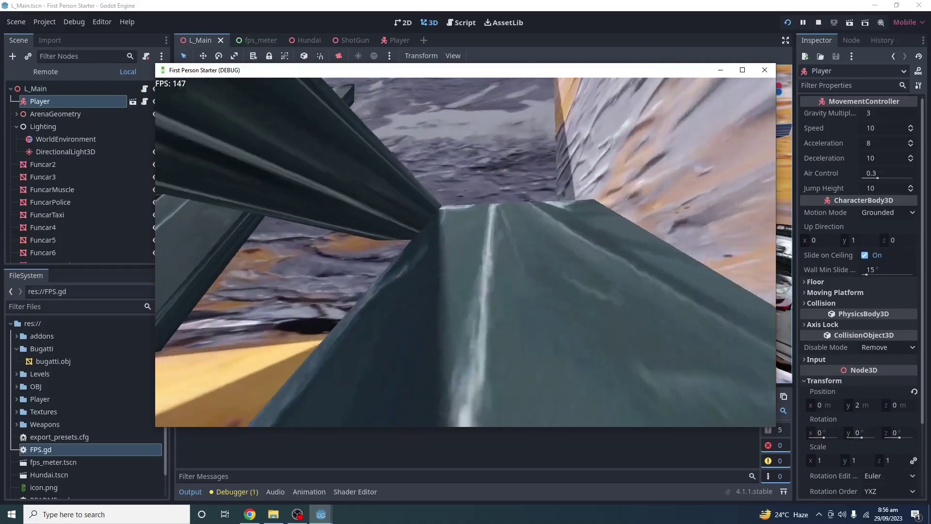
pyautogui.press('w')
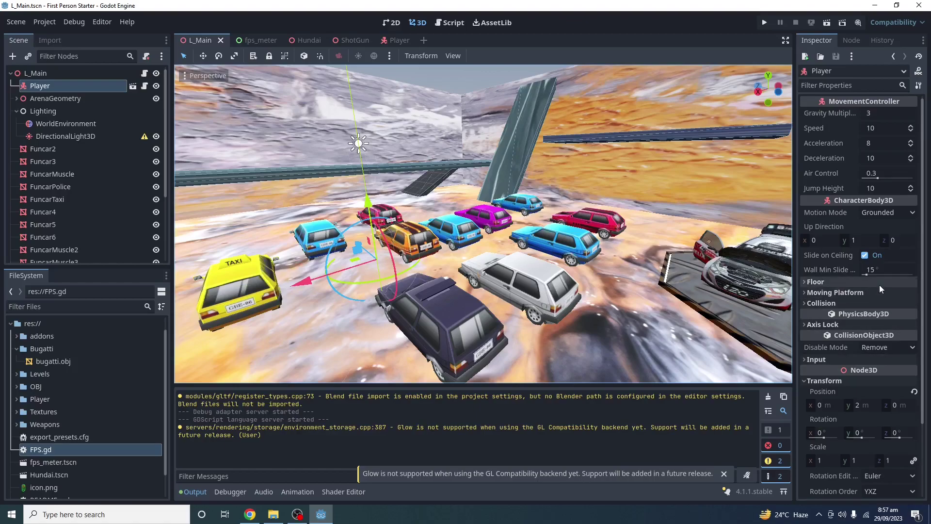
# Disable Glow in the WorldEnvironment's environment resource for the Compatibility renderer.
pyautogui.scroll(-2, 880, 285)
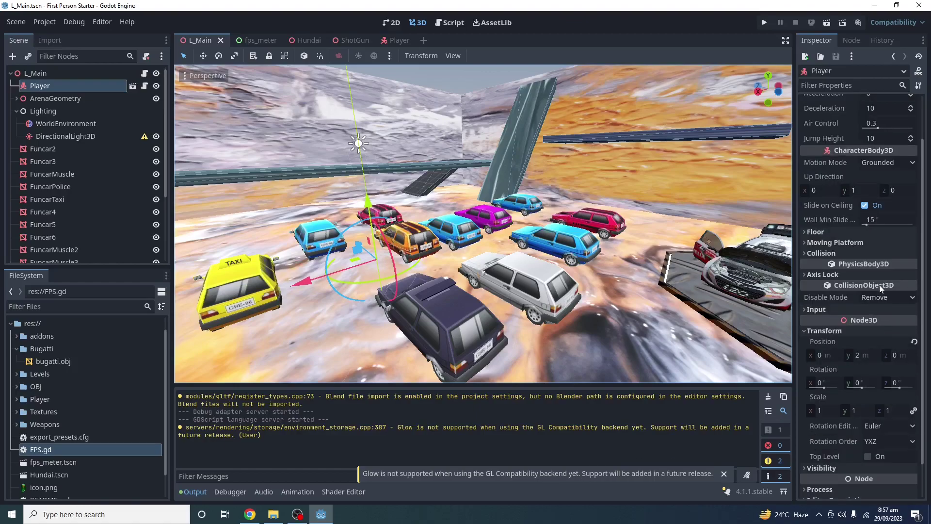
pyautogui.click(70, 123)
pyautogui.click(879, 114)
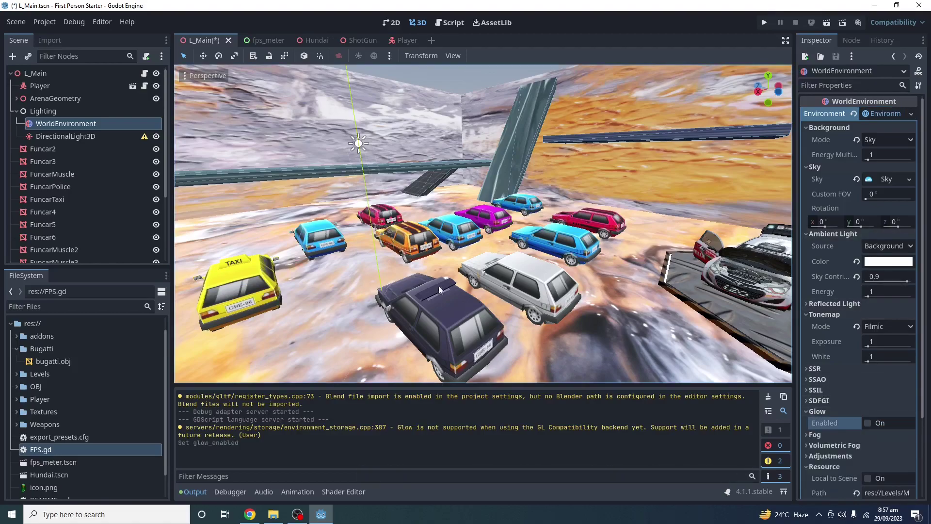
# Run the project with the Compatibility renderer and explore the taxi's raised platform and the parked cars while watching the FPS counter.
pyautogui.press('F5')
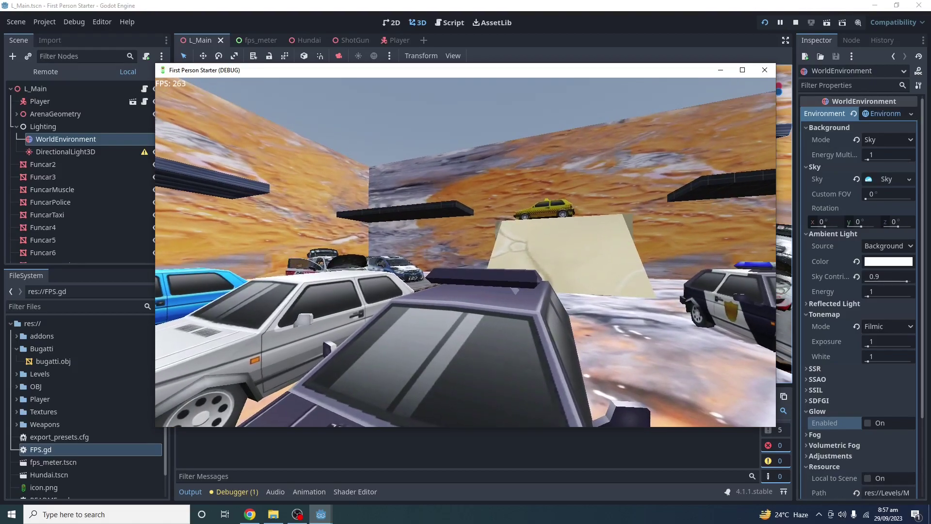
pyautogui.press('w')
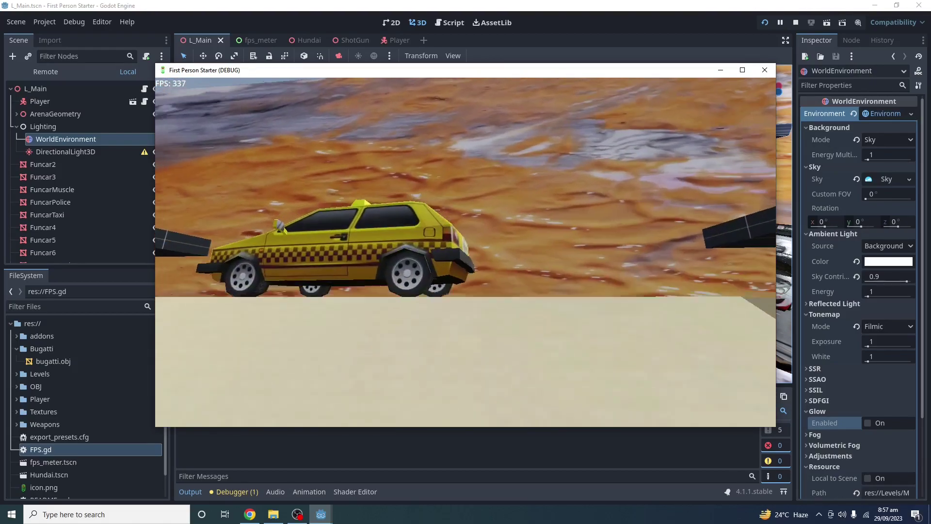
pyautogui.press('w')
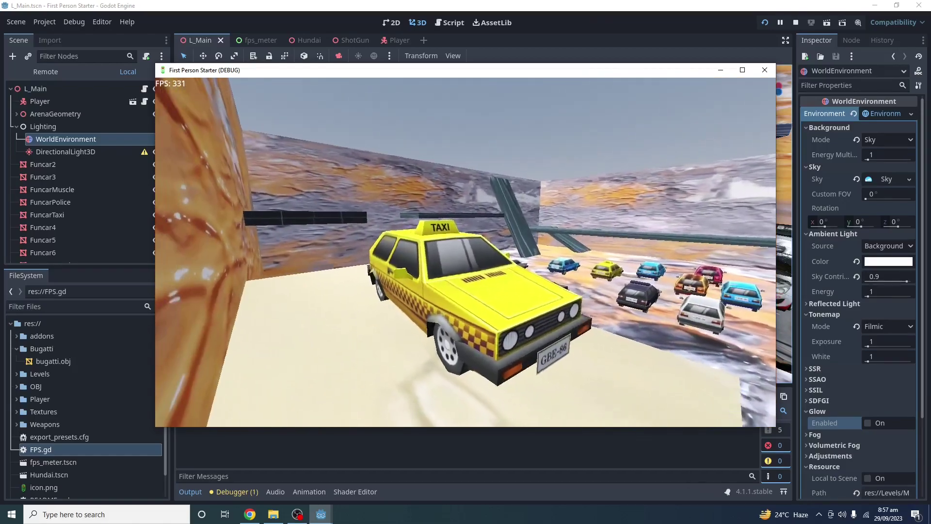
pyautogui.press('w')
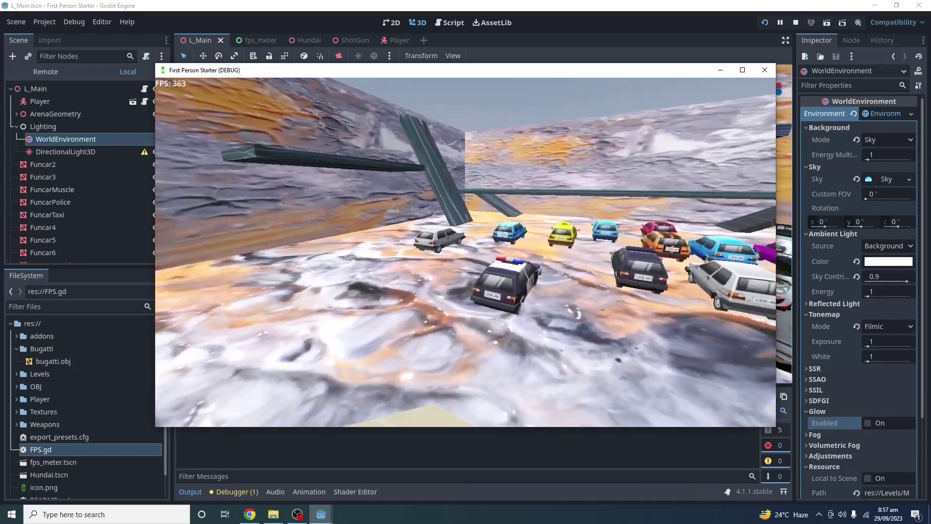
pyautogui.press('w')
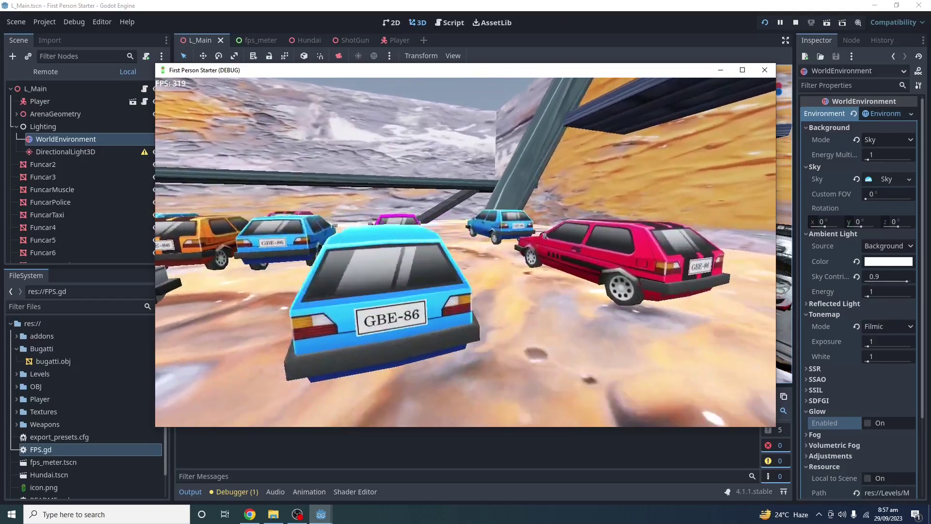
pyautogui.press('w')
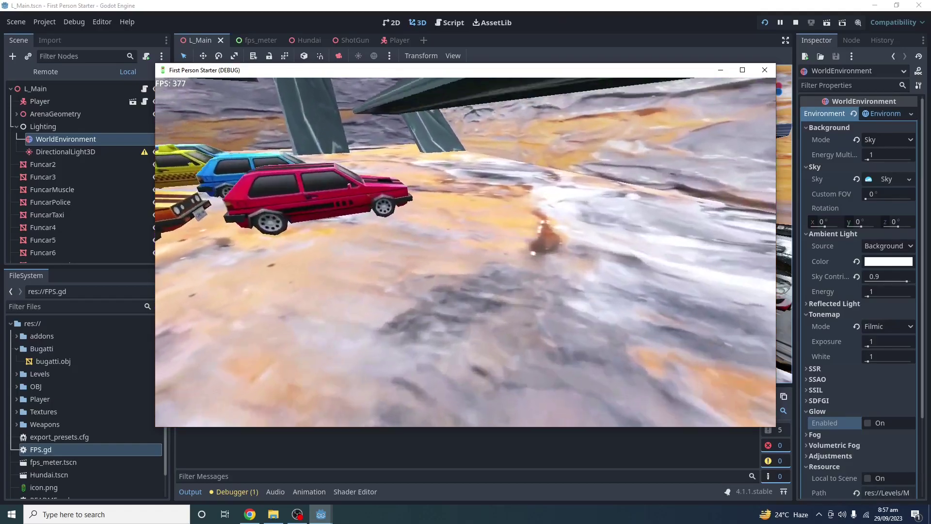
pyautogui.press('w')
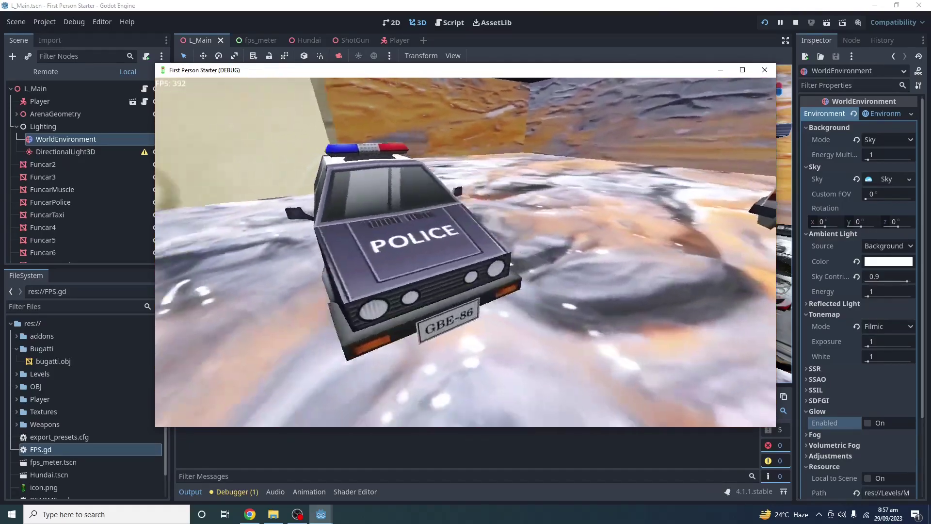
# Check the frame rate around the police car and the far side of the arena, and quit the running game.
pyautogui.press('s')
pyautogui.press('w')
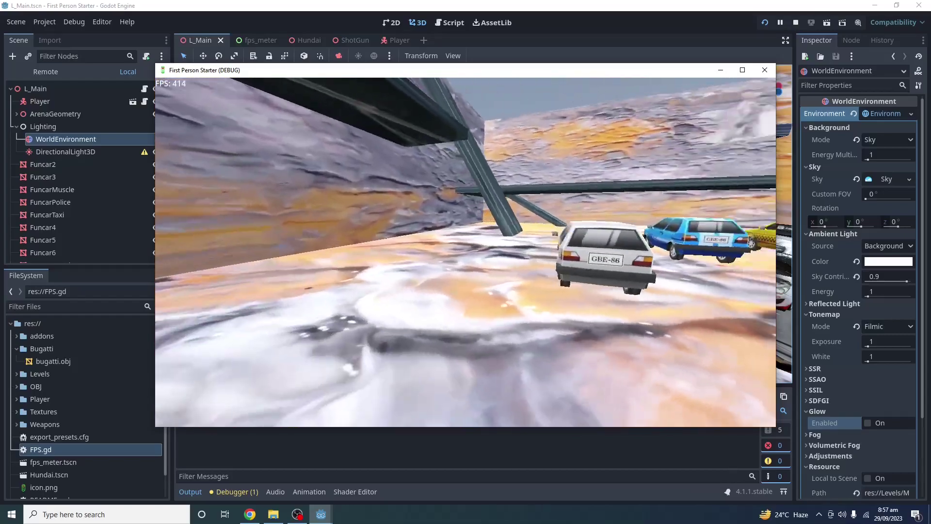
pyautogui.press('w')
pyautogui.press('a')
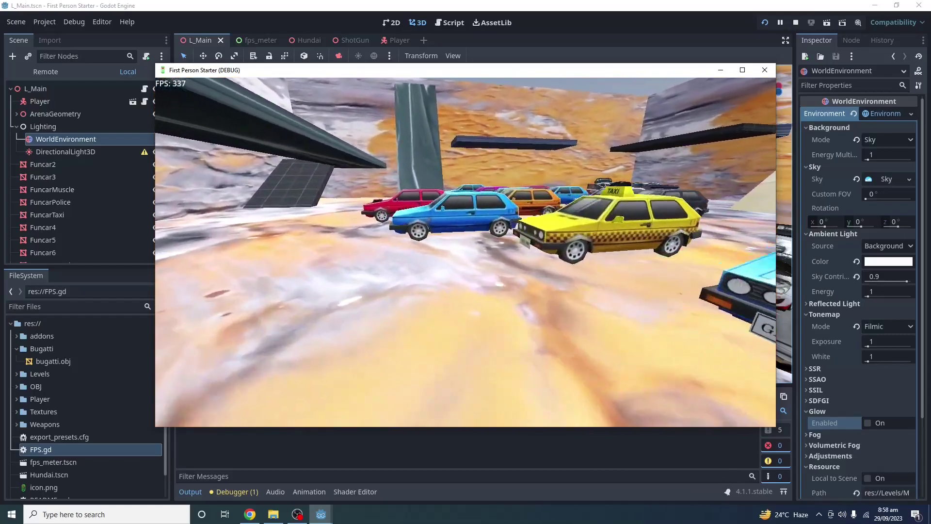
pyautogui.press('w')
pyautogui.press('a')
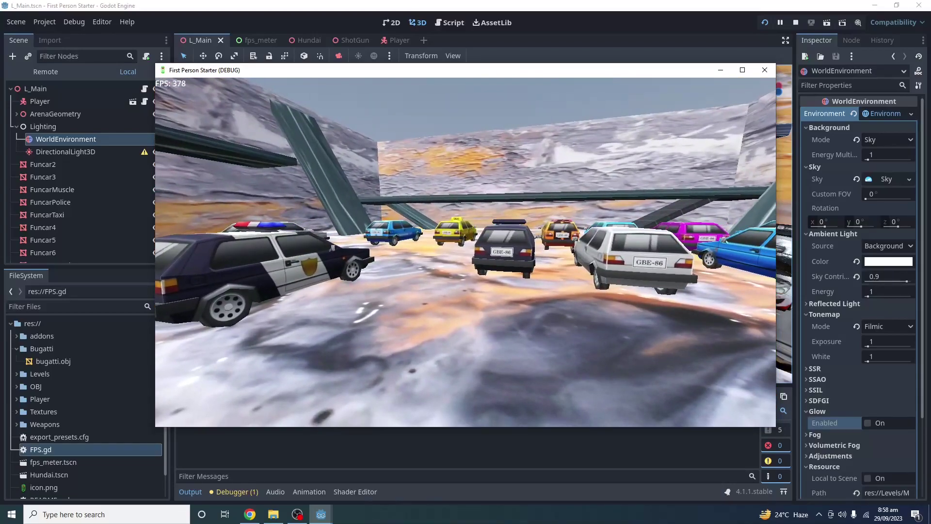
pyautogui.press('Escape')
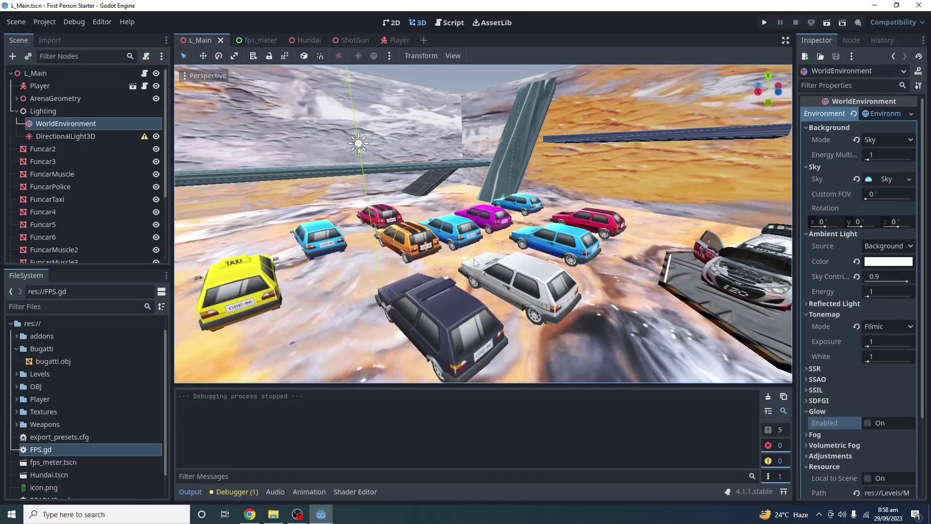
# Examine how the parked cars and arena walls render from ground level in the editor's 3D viewport.
pyautogui.moveTo(473, 258); pyautogui.dragTo(678, 262, button='middle')
pyautogui.press('w')
pyautogui.moveTo(483, 224); pyautogui.dragTo(650, 170, button='right')
pyautogui.moveTo(466, 253); pyautogui.dragTo(466, 253, button='right')
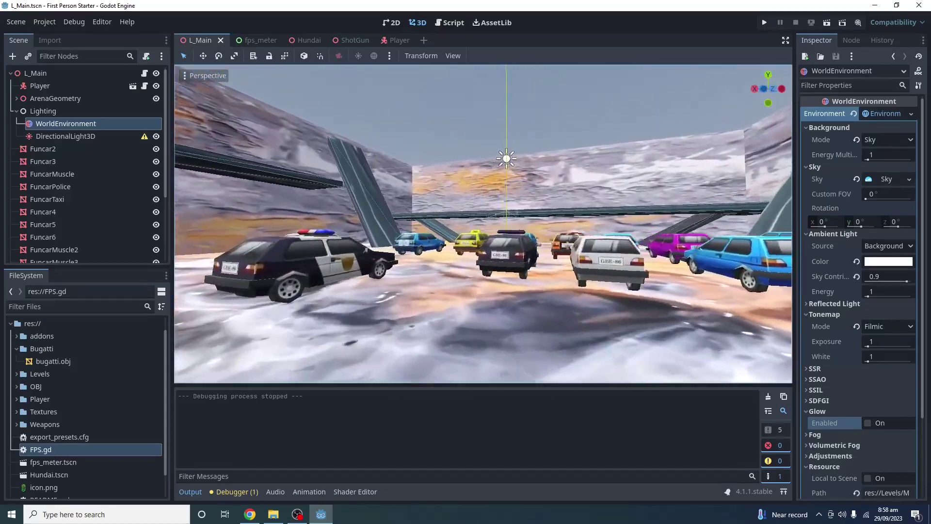
pyautogui.moveTo(483, 223); pyautogui.dragTo(547, 146, button='right')
pyautogui.moveTo(484, 224); pyautogui.dragTo(471, 255, button='right')
pyautogui.press('w')
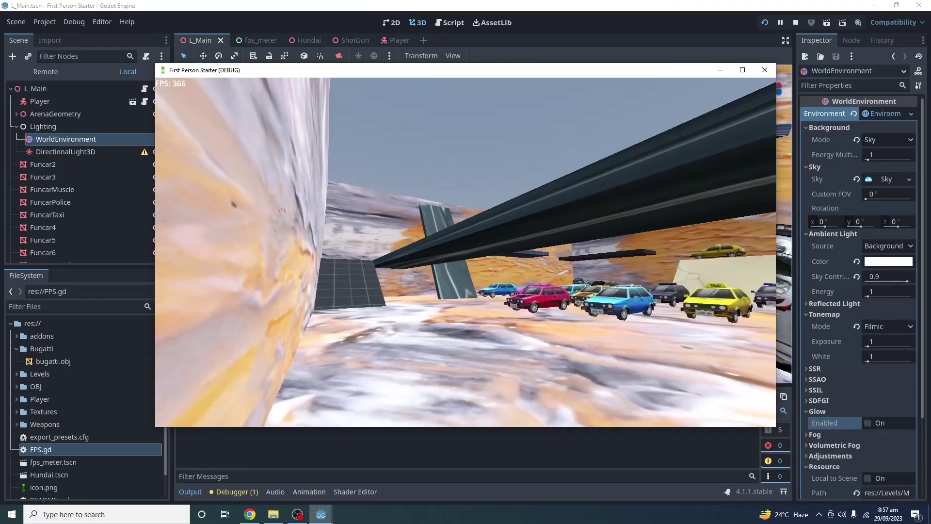
# Check the running game's frame rate along the gridded ramp, beside the Hyundai rally cars and near the police car, and quit the game.
pyautogui.press('w')
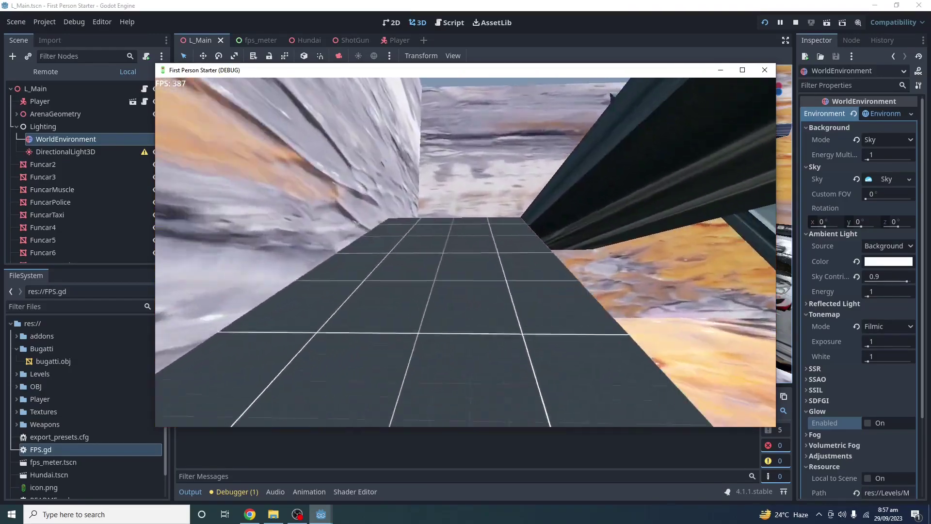
pyautogui.press('w')
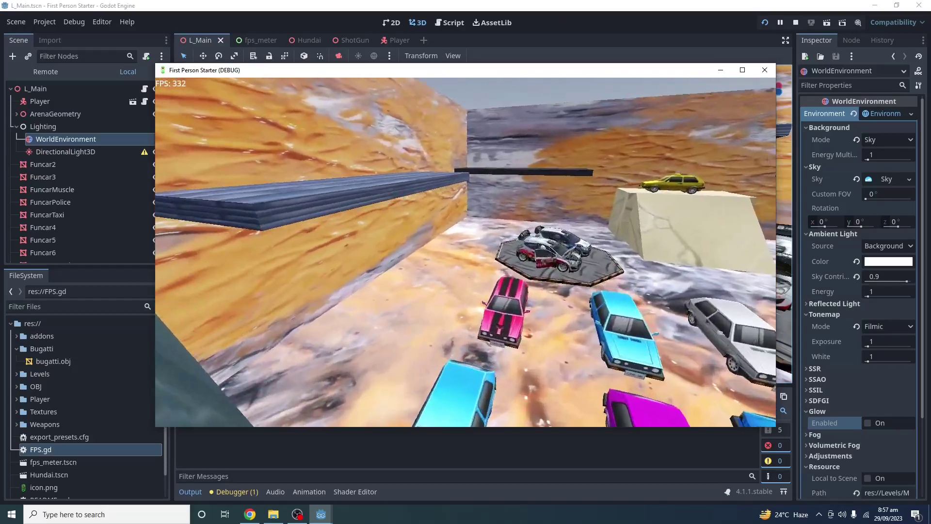
pyautogui.press('w')
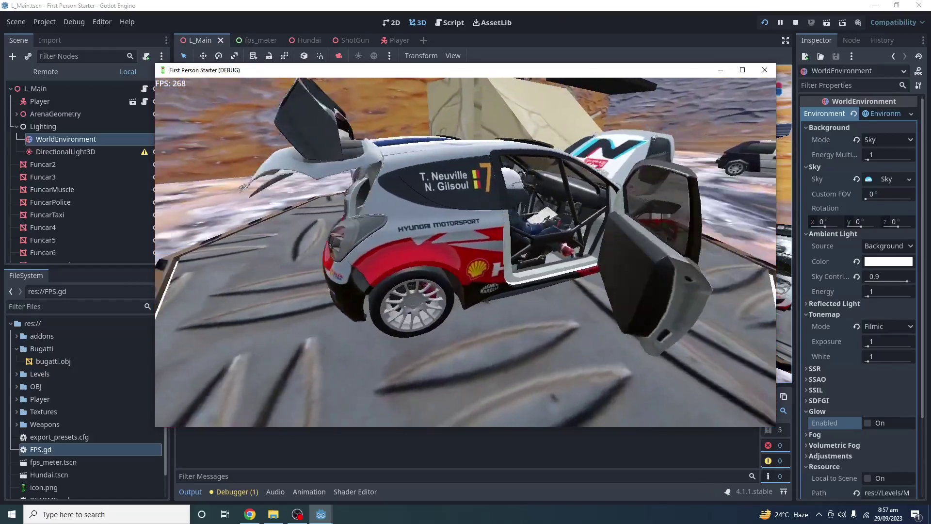
pyautogui.press('d')
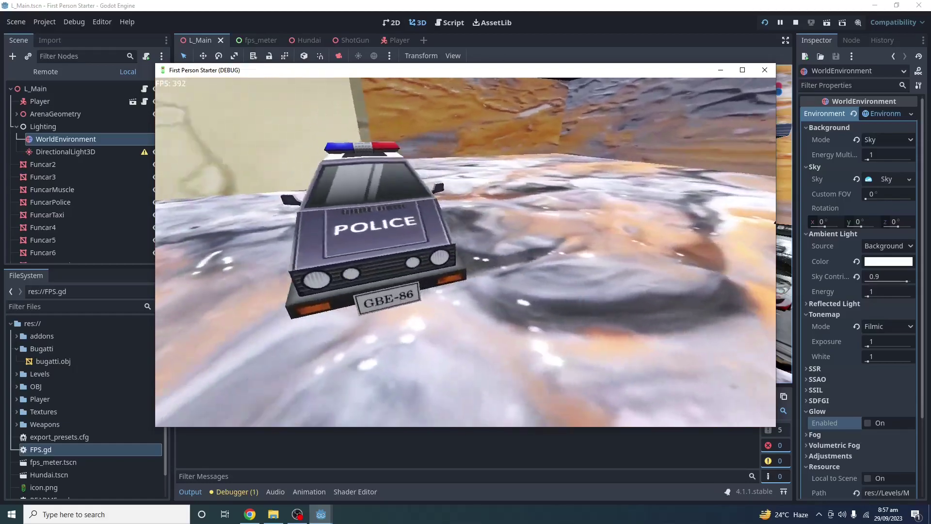
pyautogui.press('d')
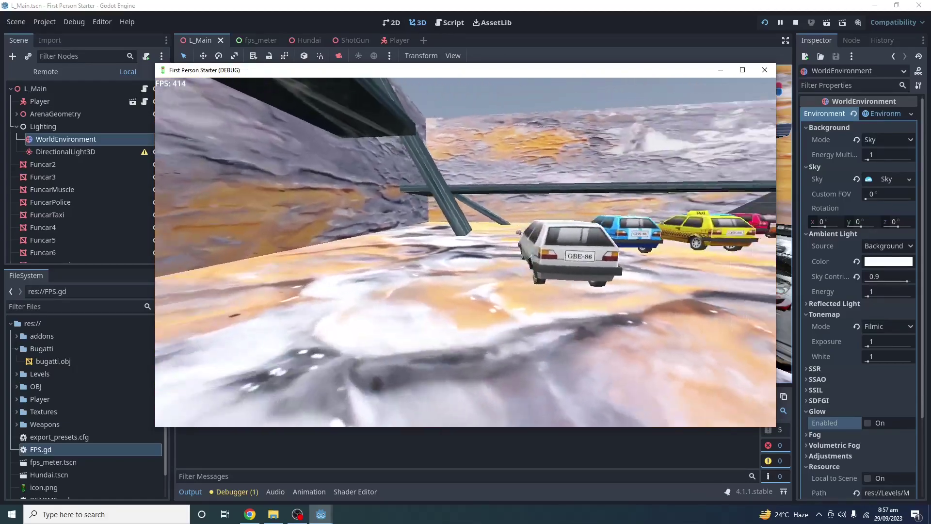
pyautogui.press('a')
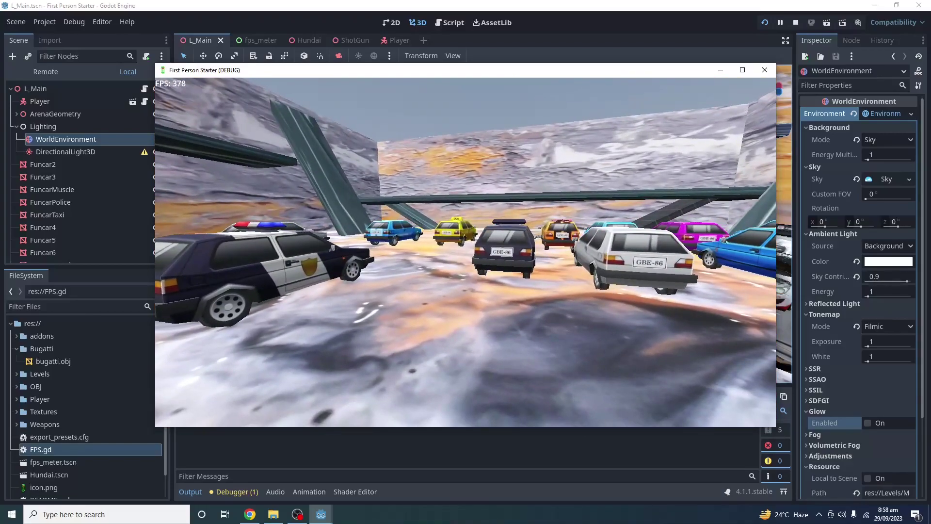
pyautogui.press('Escape')
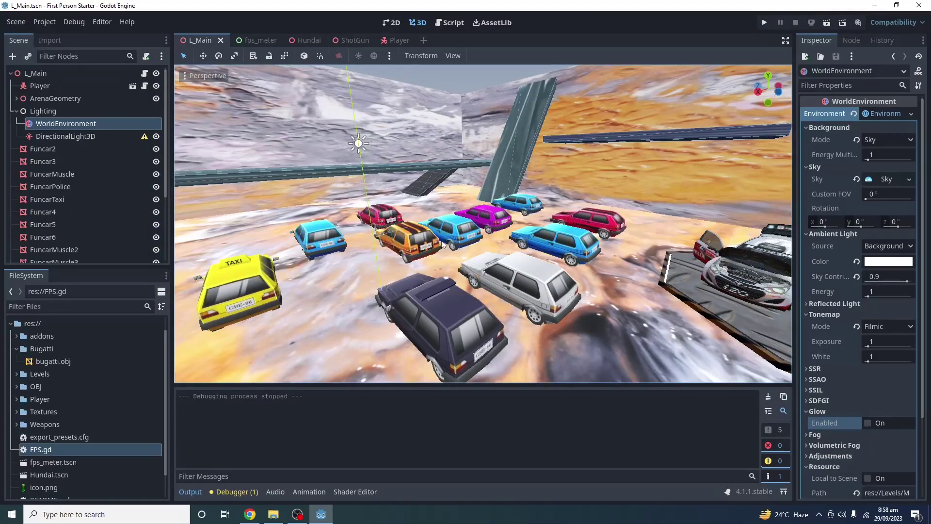
# Examine the red car and the Hyundai rally cars up close in the editor's 3D viewport.
pyautogui.moveTo(442, 242); pyautogui.dragTo(340, 204, button='right')
pyautogui.moveTo(483, 224); pyautogui.dragTo(291, 247, button='right')
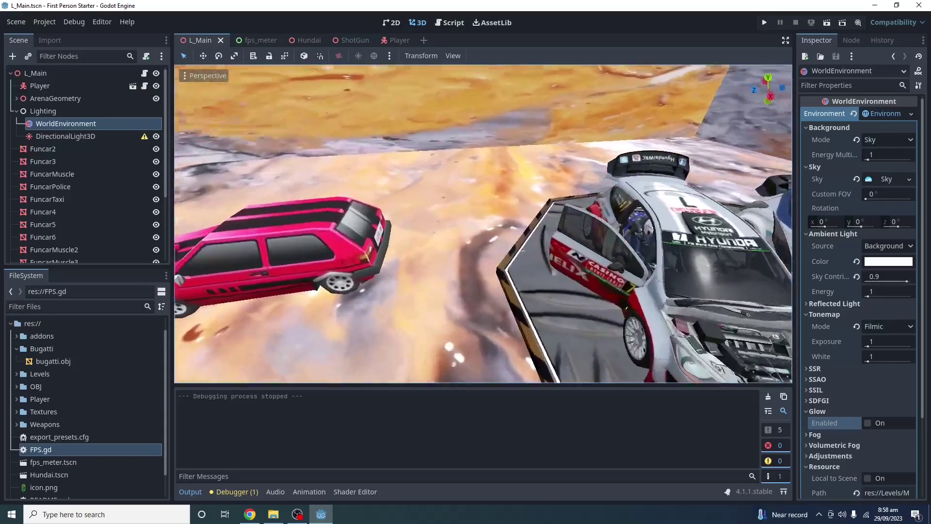